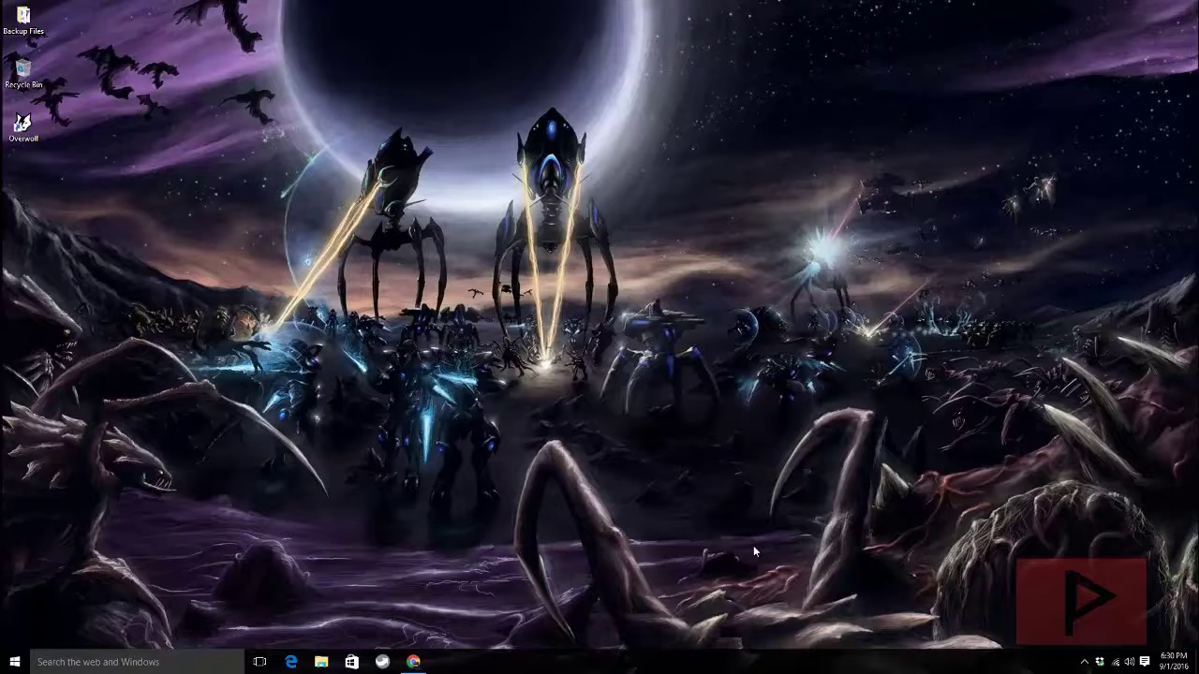
- Restore the Chrome window showing the Overwolf website
left_click(413, 662)
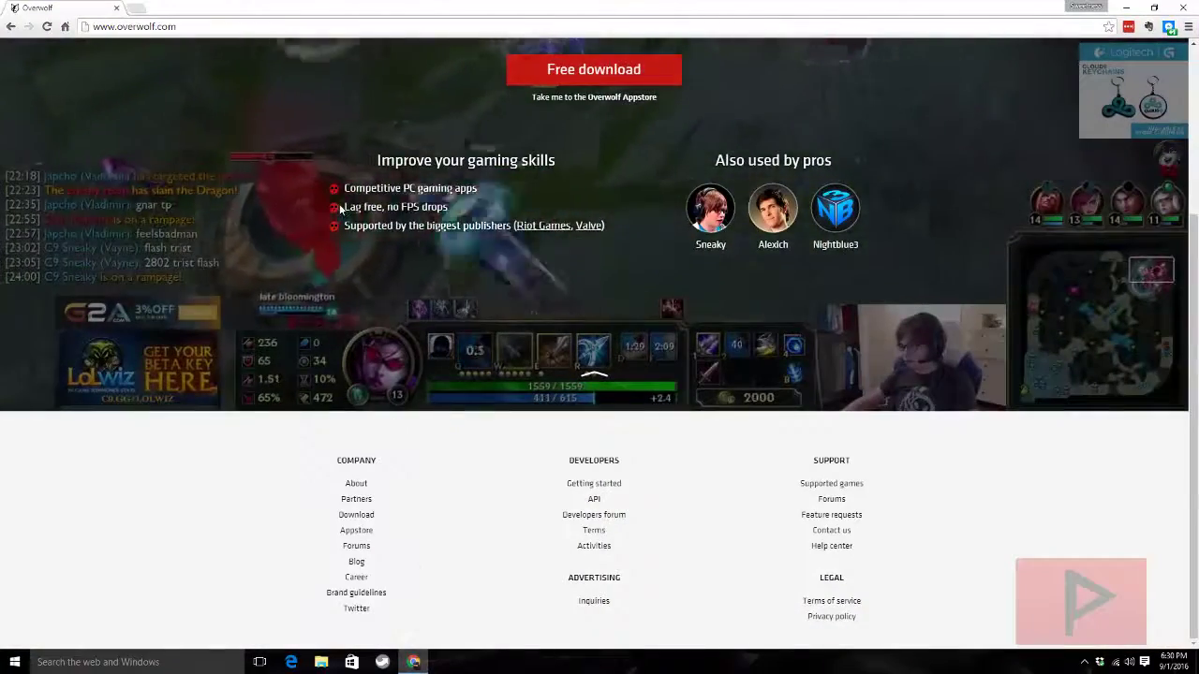
- Browse Overwolf's Supported Games list from the site footer, then minimize Chrome
scroll(340, 210, "up", 3)
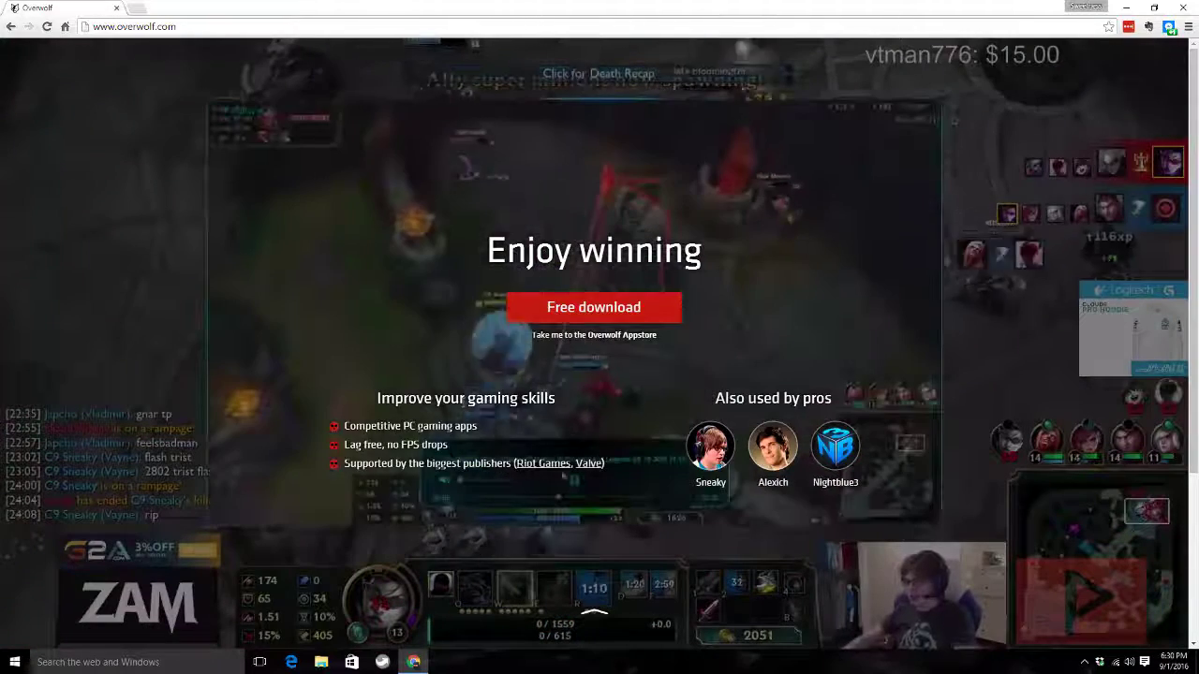
scroll(457, 353, "down", 2)
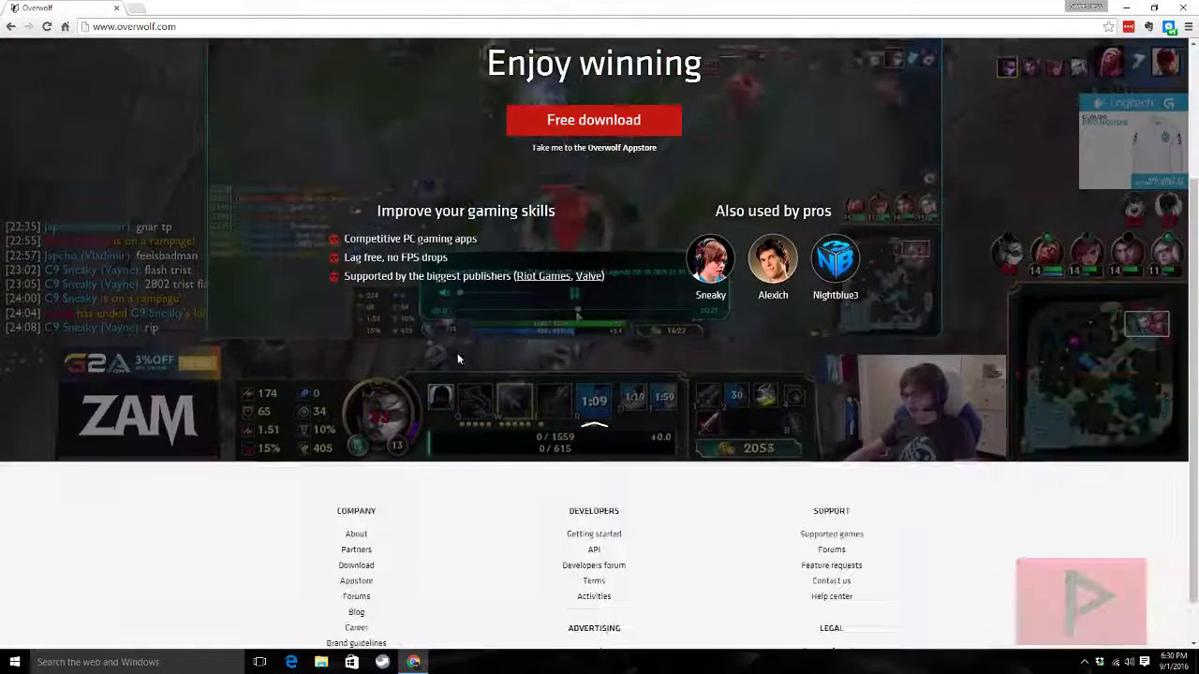
left_click(807, 534)
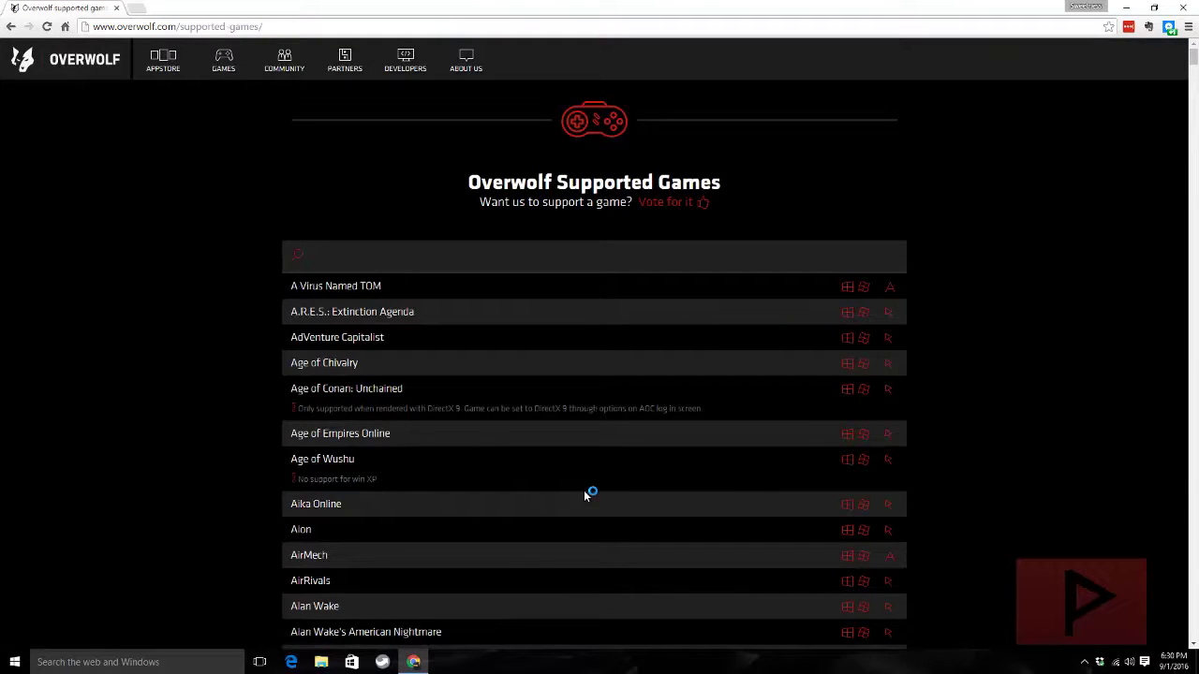
scroll(562, 497, "down", 20)
scroll(567, 442, "up", 19)
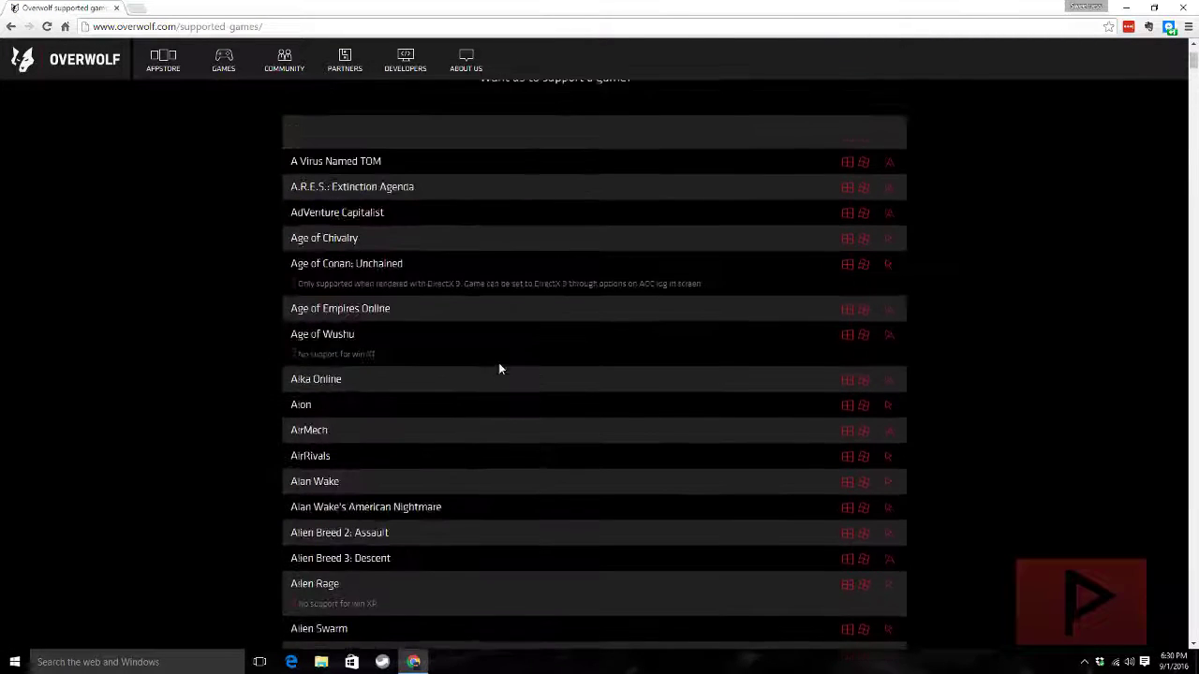
scroll(499, 369, "up", 2)
left_click(1126, 7)
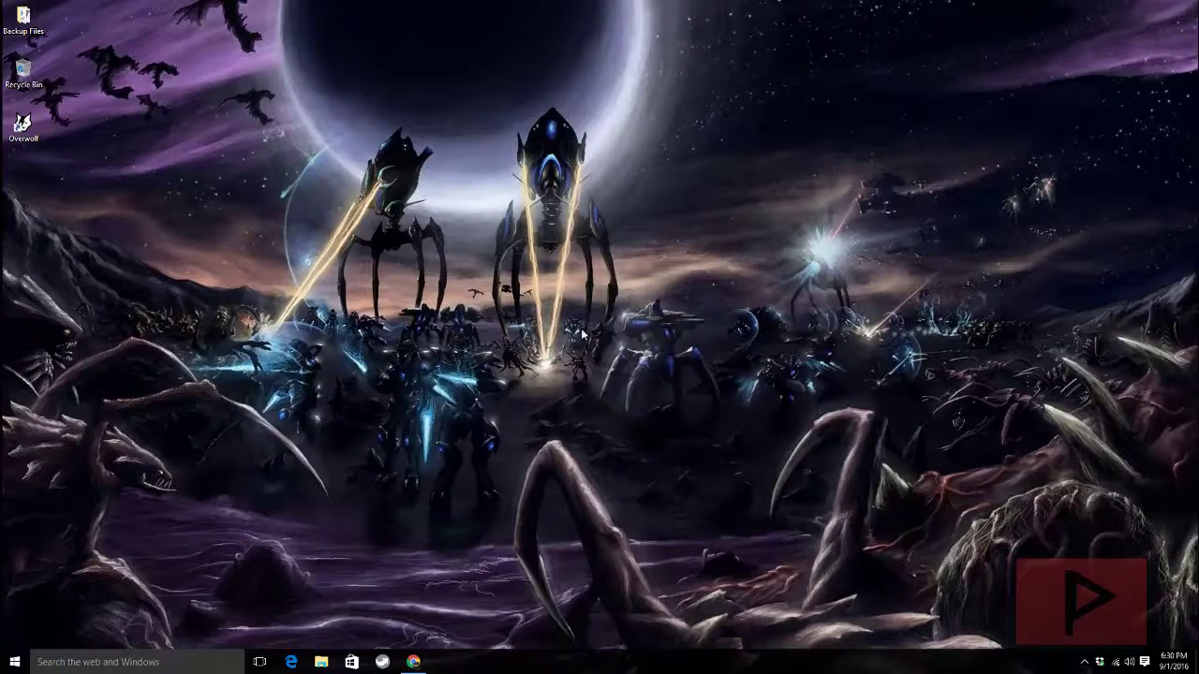
- Launch Overwolf, view My Library with StarCraft II listed, then minimize the app
double_click(24, 124)
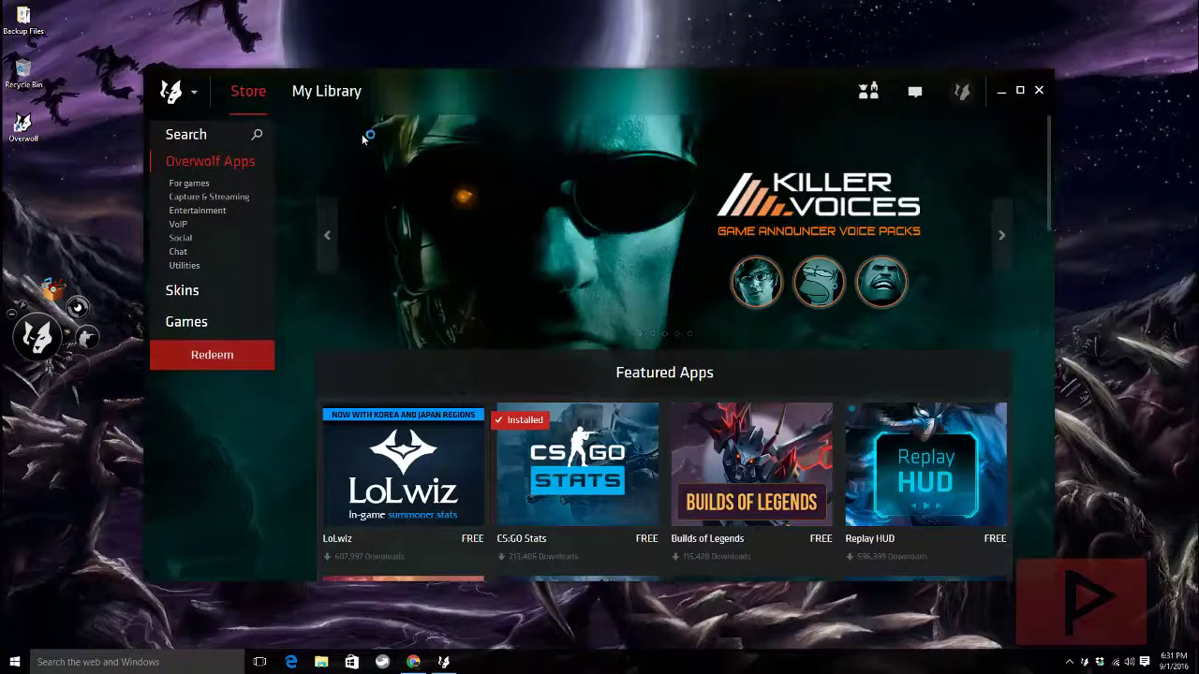
left_click(328, 92)
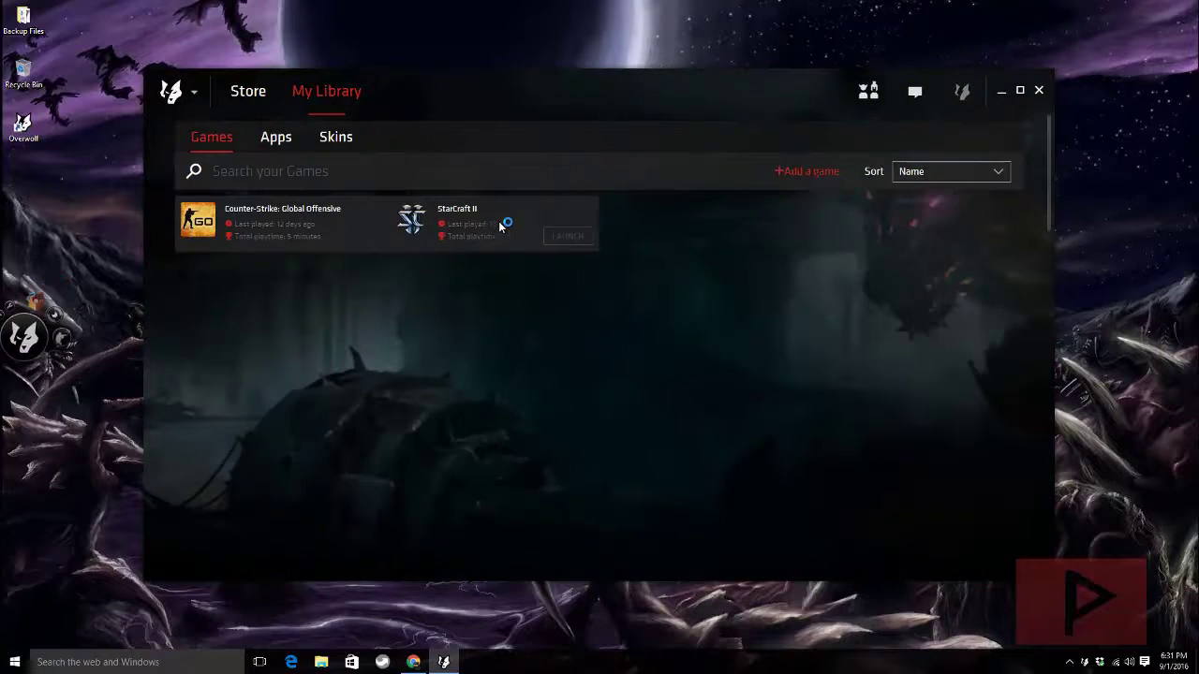
left_click(998, 94)
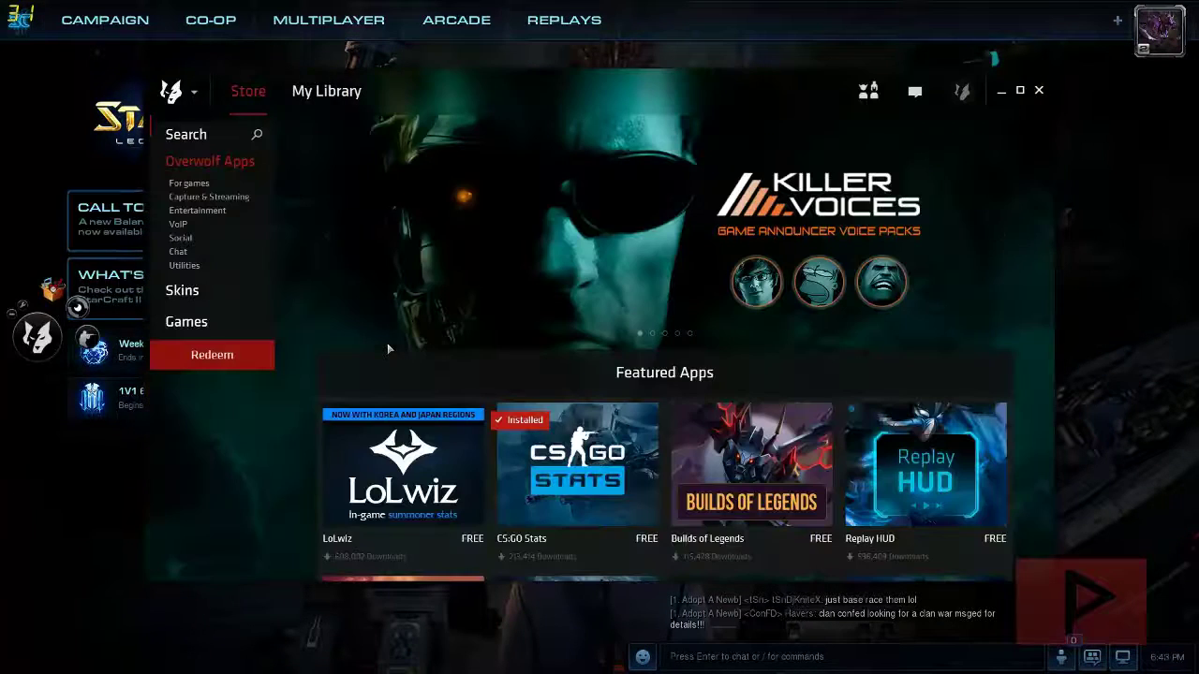
- Search the store for 'starcraft 2', launch Spawning Tool Build Advisor, and filter builds against Zerg
left_click(215, 140)
type("starcarft")
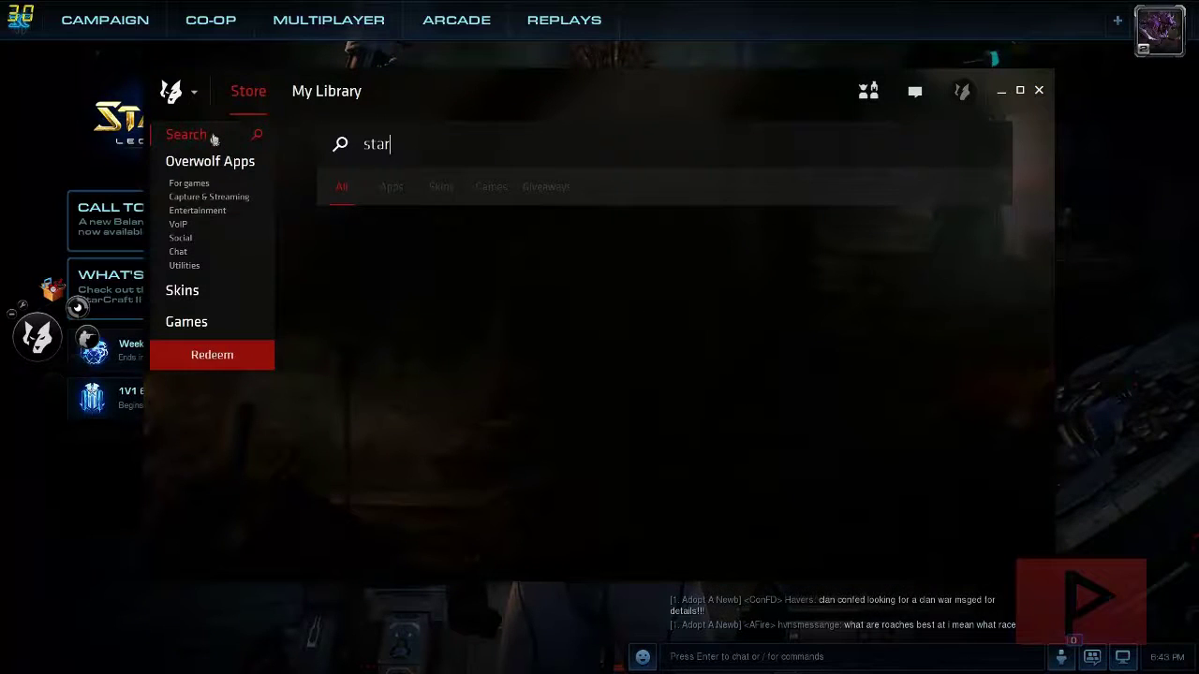
key("BackSpace")
key("BackSpace")
key("BackSpace")
key("BackSpace")
type("raft 2")
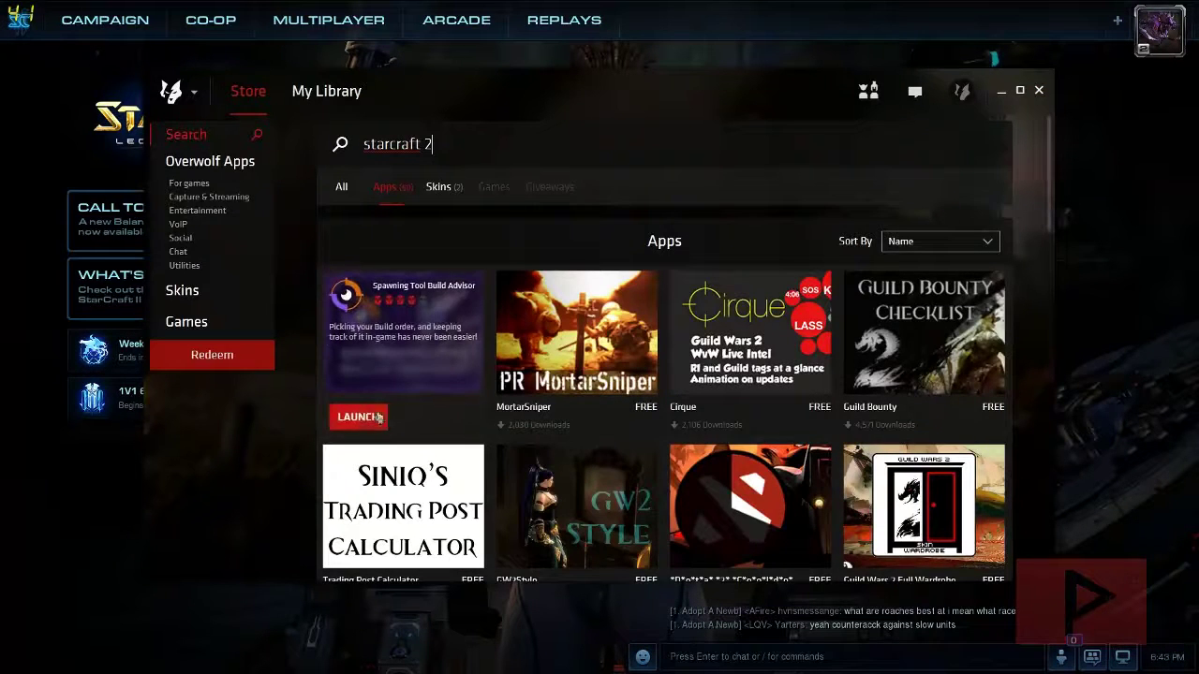
left_click(358, 416)
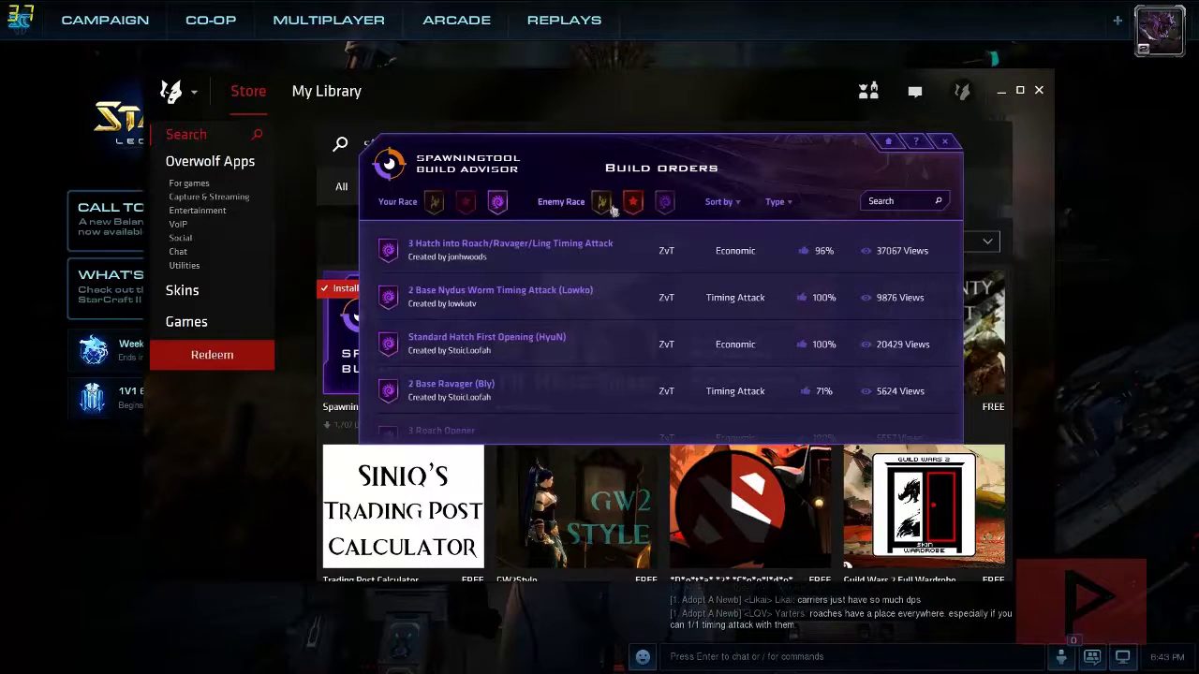
left_click(663, 202)
- Filter to Terran, pick the 3 Hatch into Roach/Ravager/Ling Timing Attack build, and lock the overlay
left_click(602, 203)
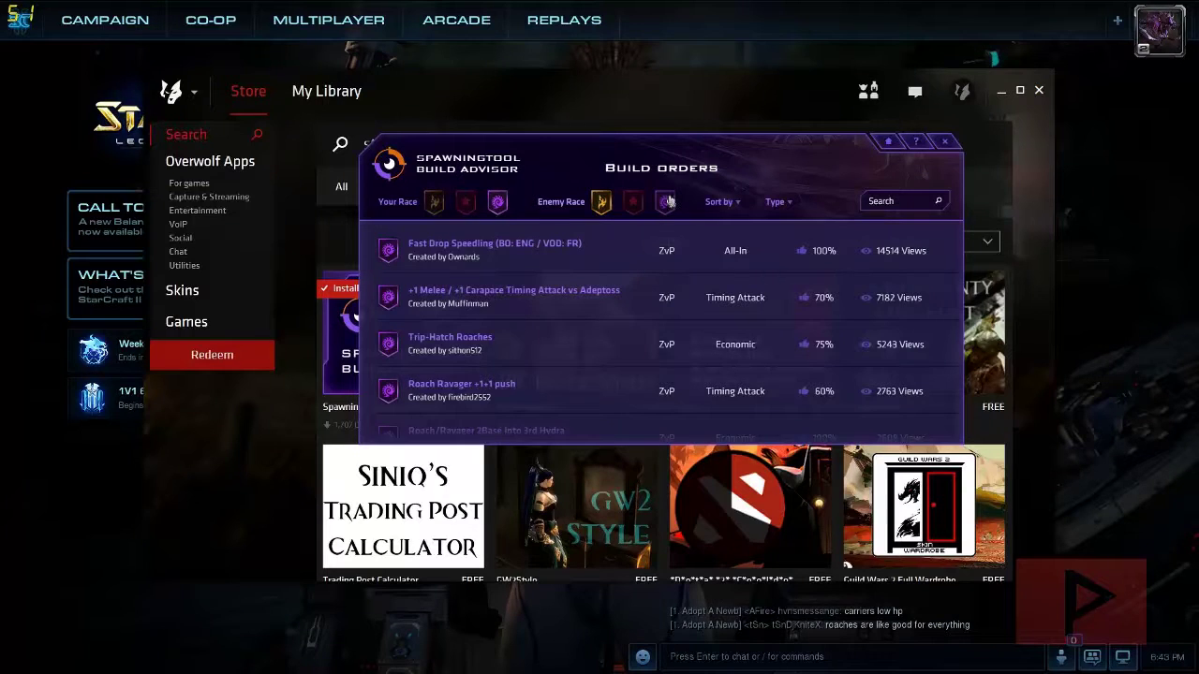
left_click(665, 203)
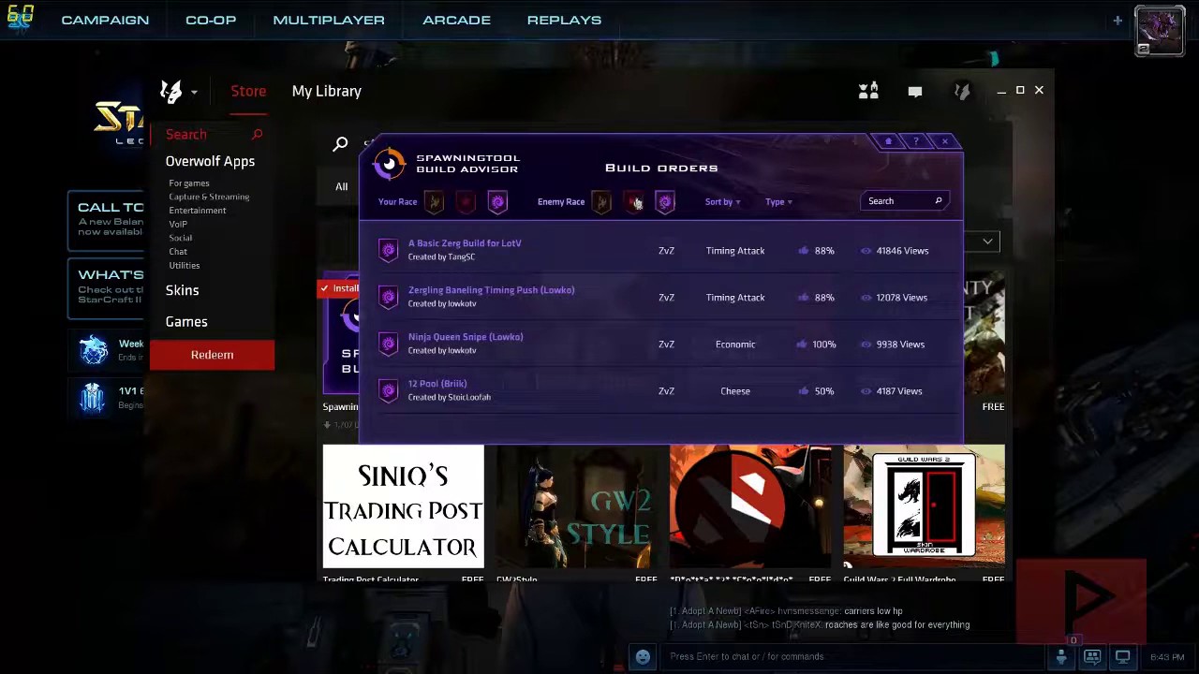
left_click(633, 203)
left_click(574, 251)
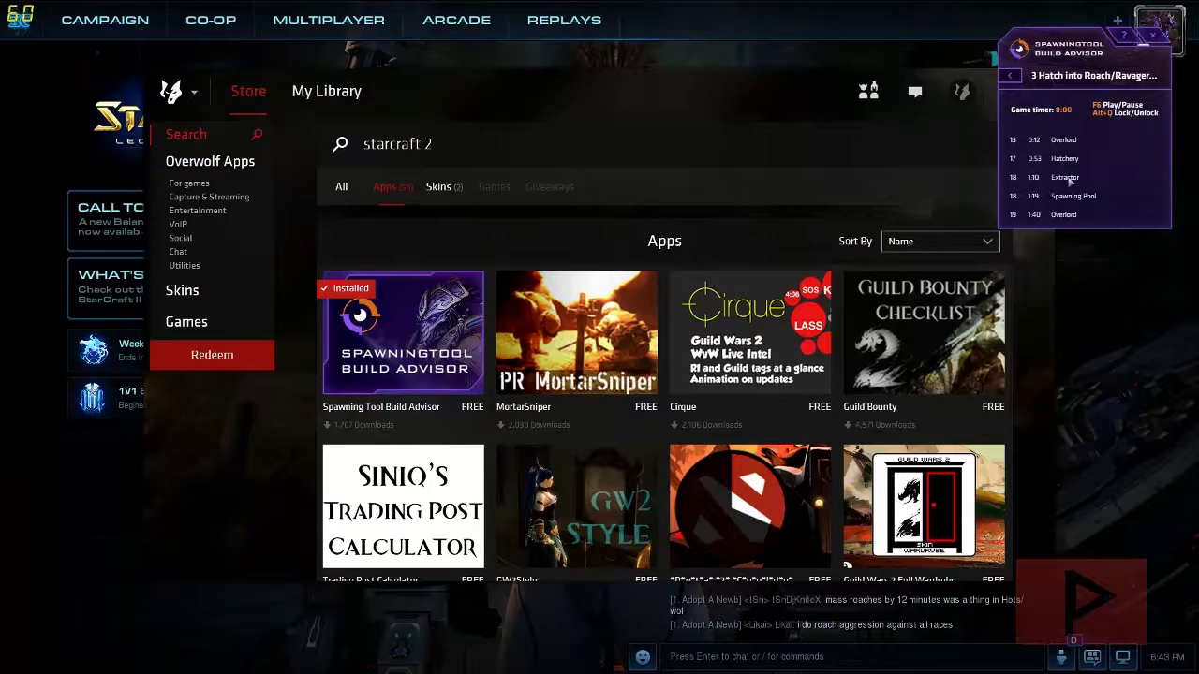
key("alt+q")
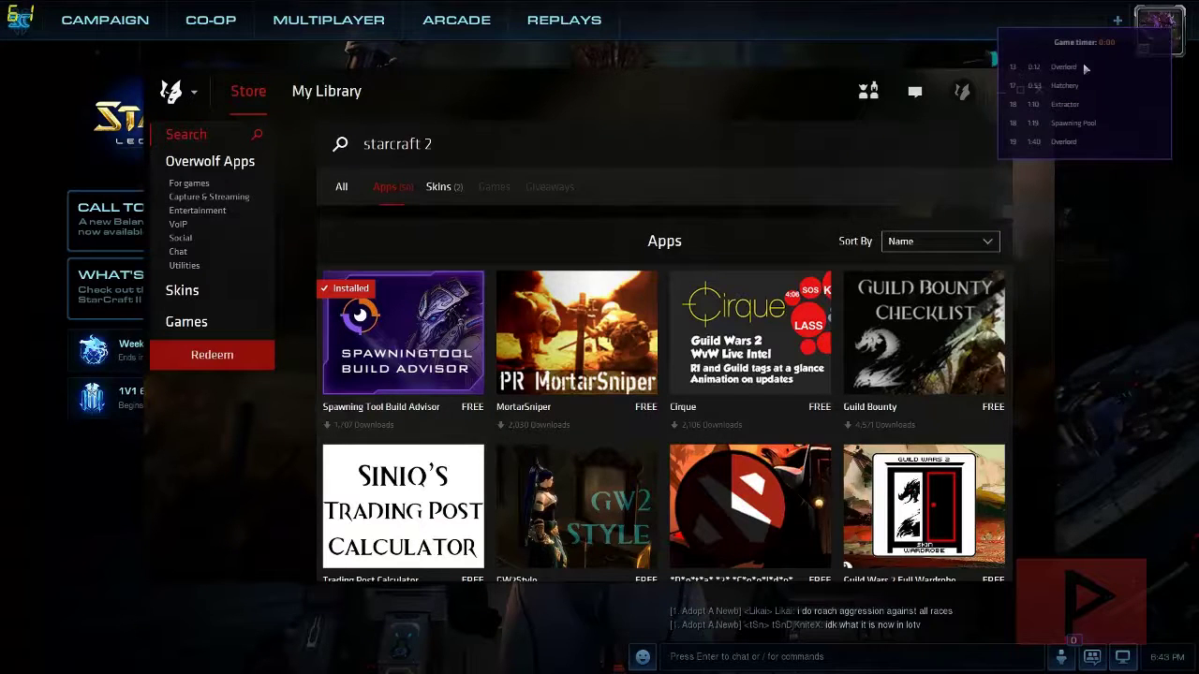
- Unlock the overlay with Alt+Q, review its steps, and open StarCraft II's Multiplayer custom games page
key("alt+q")
scroll(1086, 178, "down", 3)
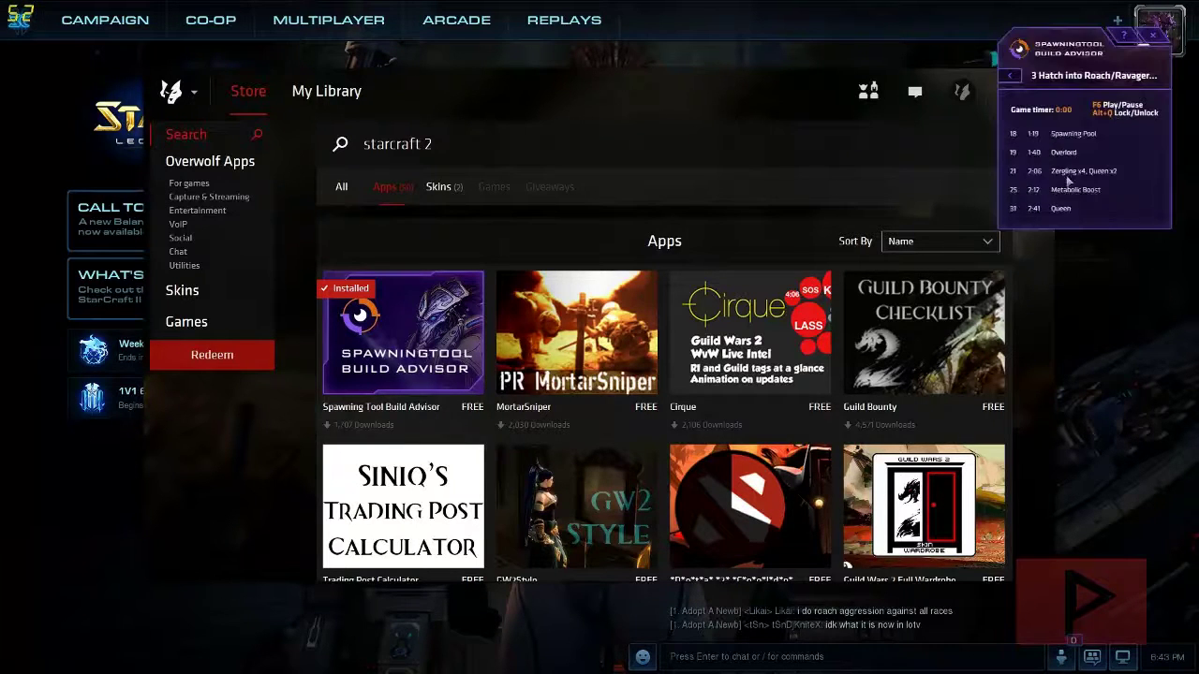
scroll(1066, 213, "up", 3)
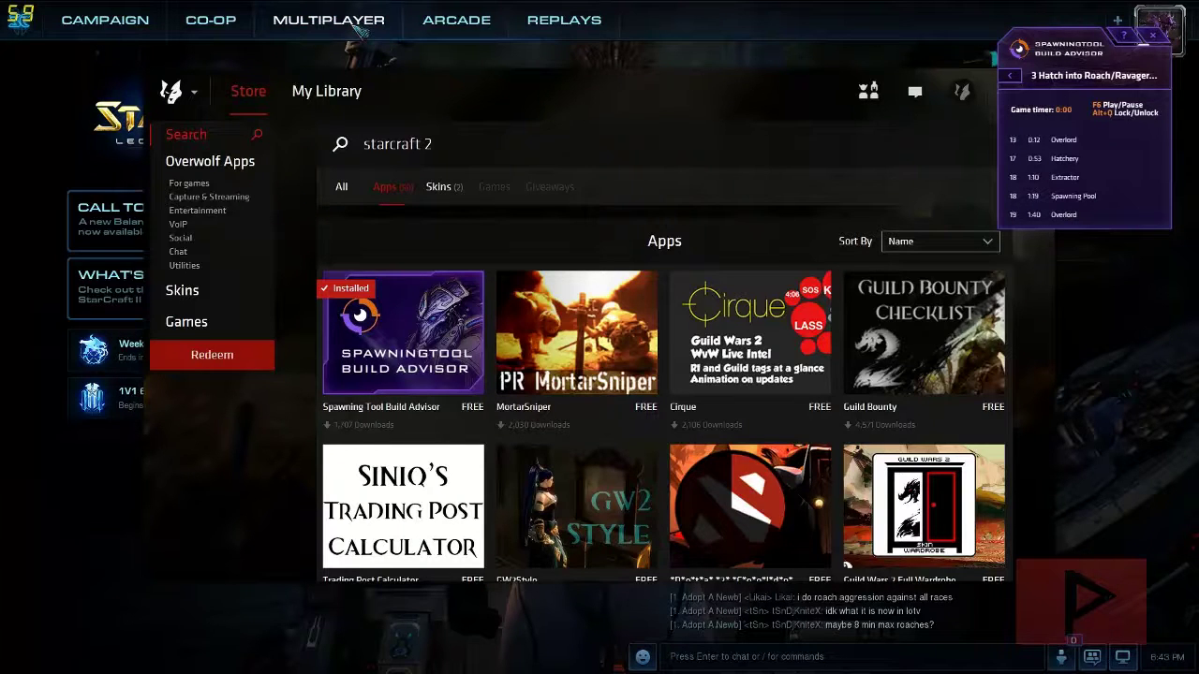
left_click(360, 26)
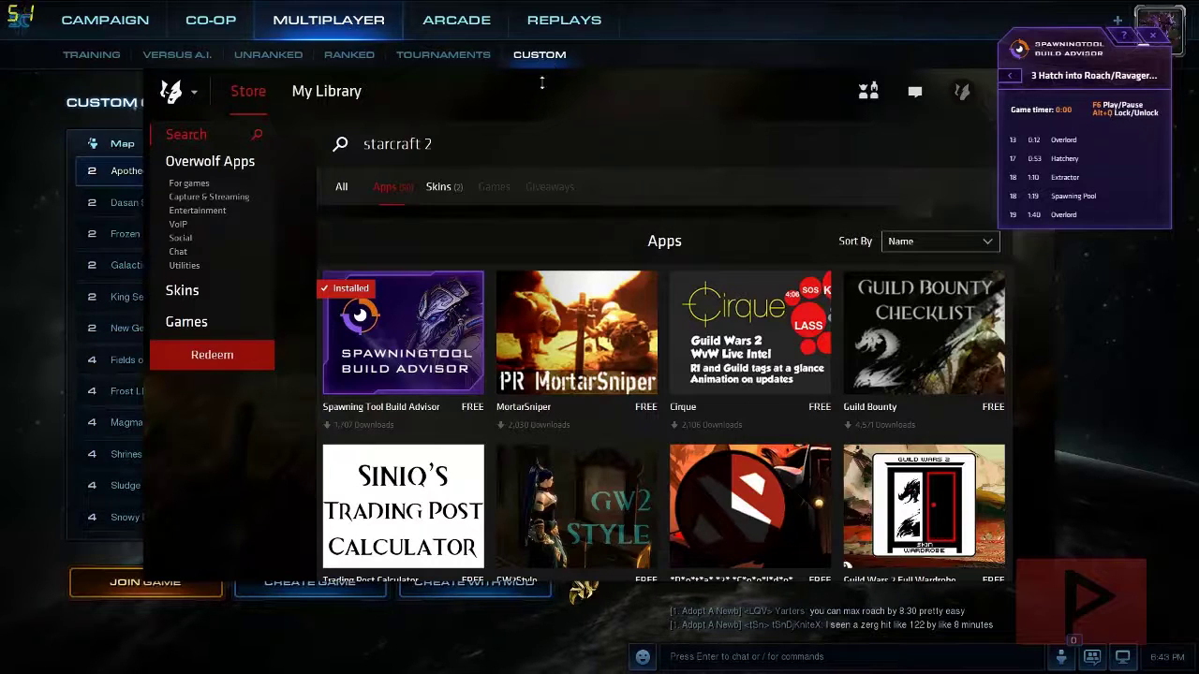
left_click(688, 142)
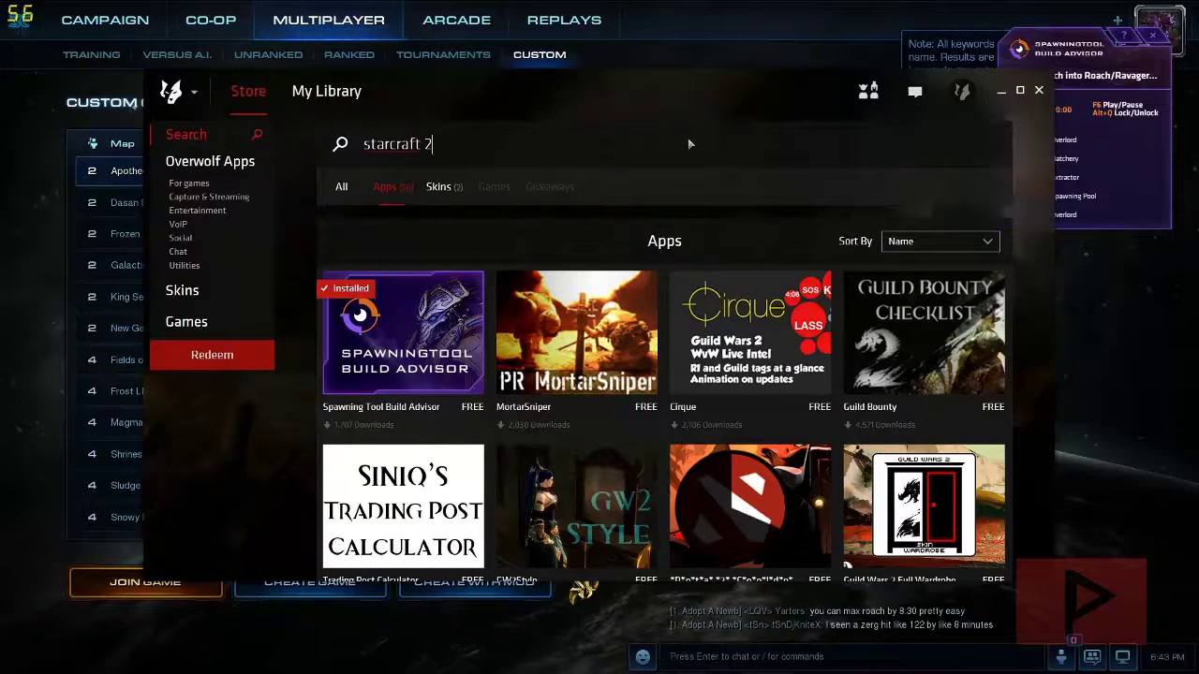
- Close the Overwolf store and create a custom game on Dasan Station LE
left_click(1039, 90)
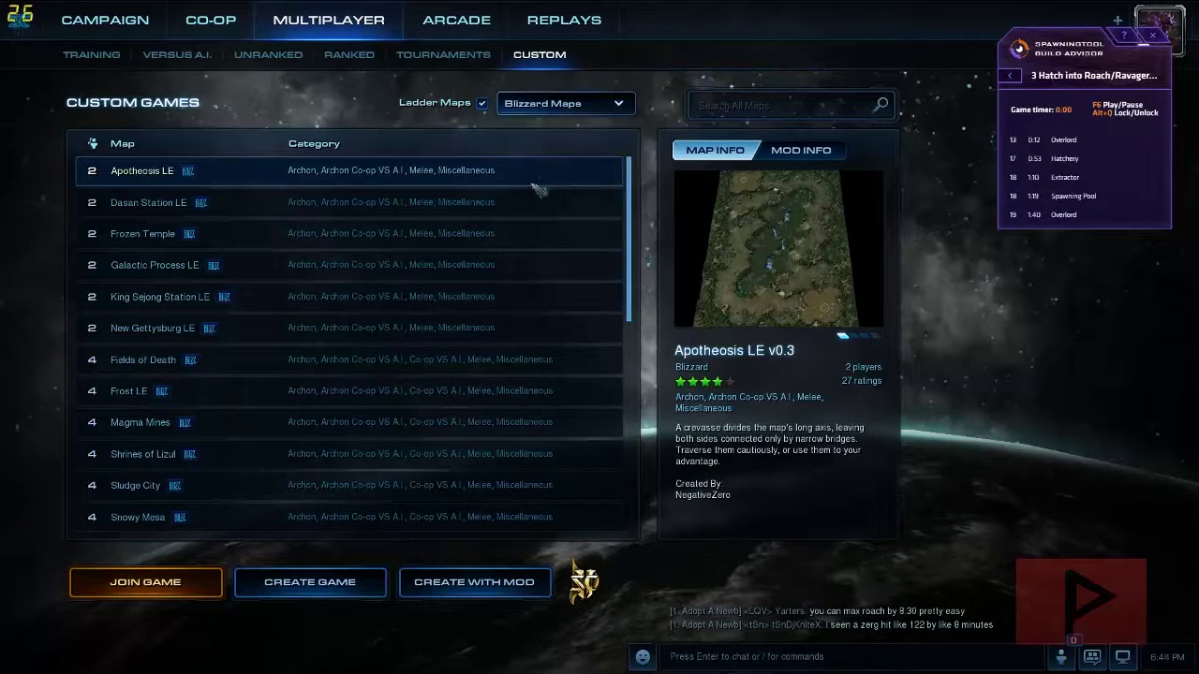
left_click(243, 205)
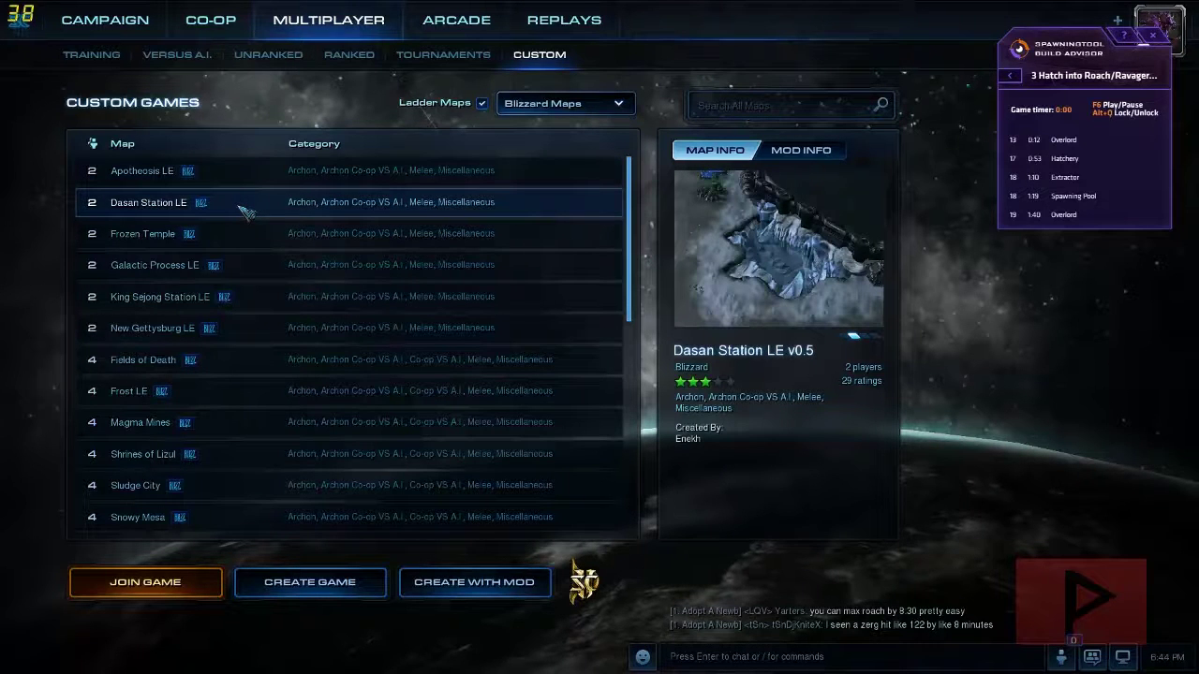
left_click(281, 582)
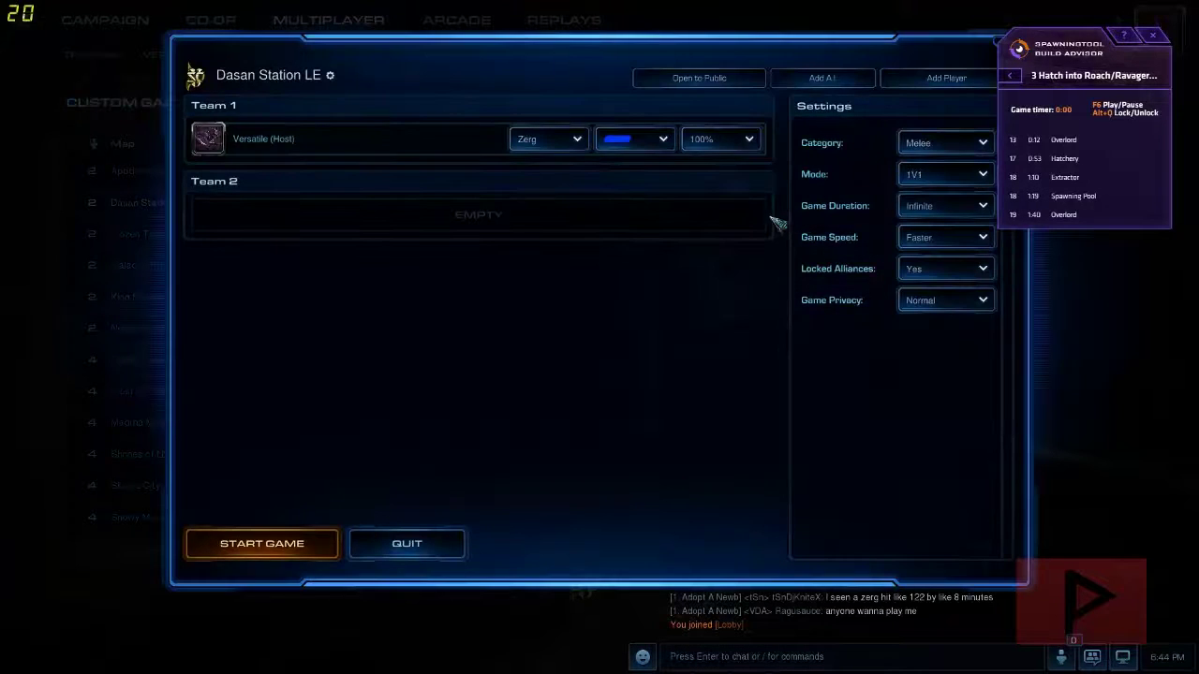
- Add a Terran A.I. opponent, start the game, and return to the build order list
left_click(822, 77)
left_click(463, 216)
left_click(468, 242)
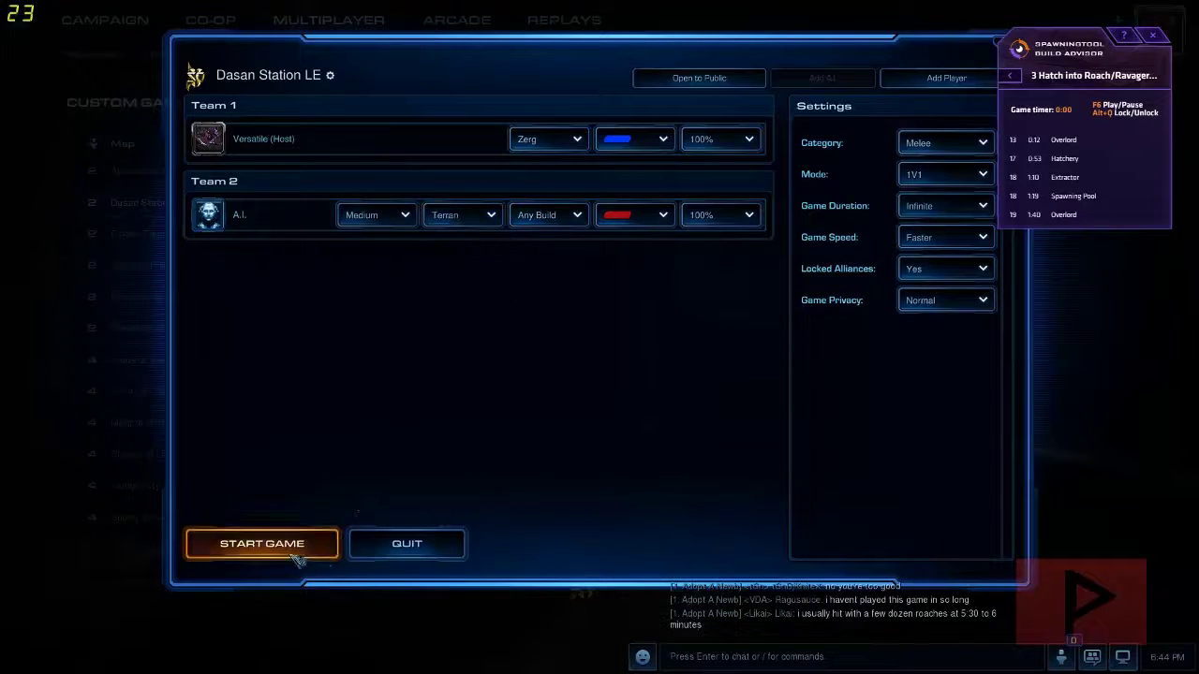
left_click(262, 544)
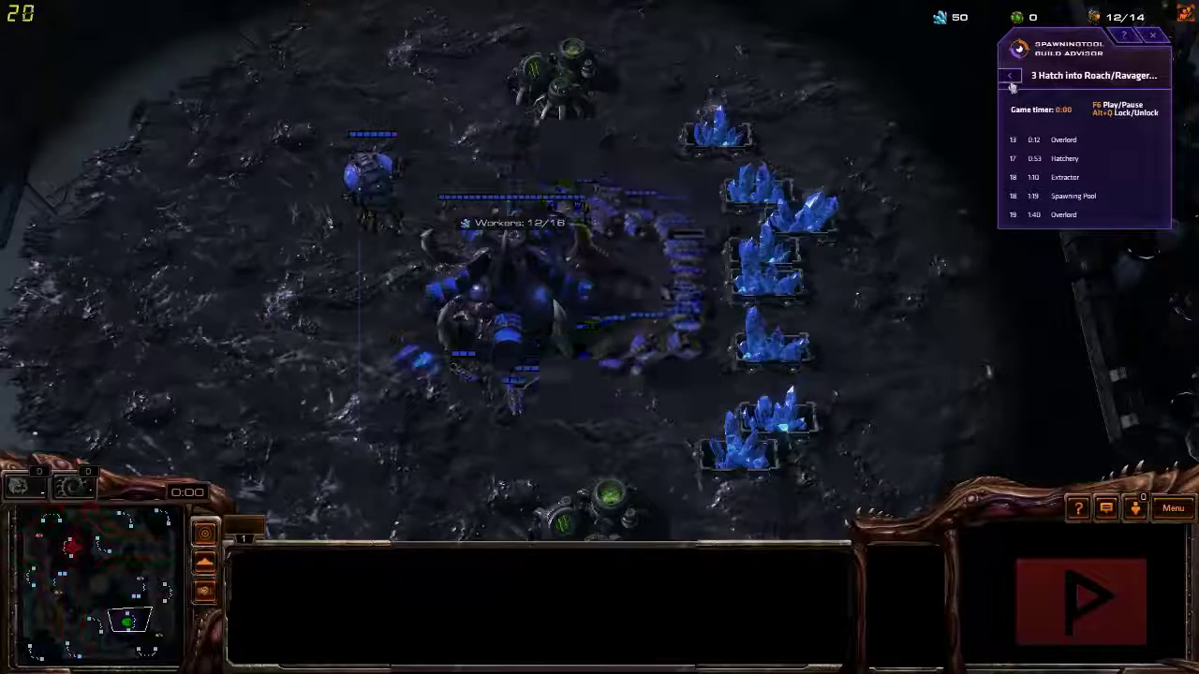
left_click(1014, 78)
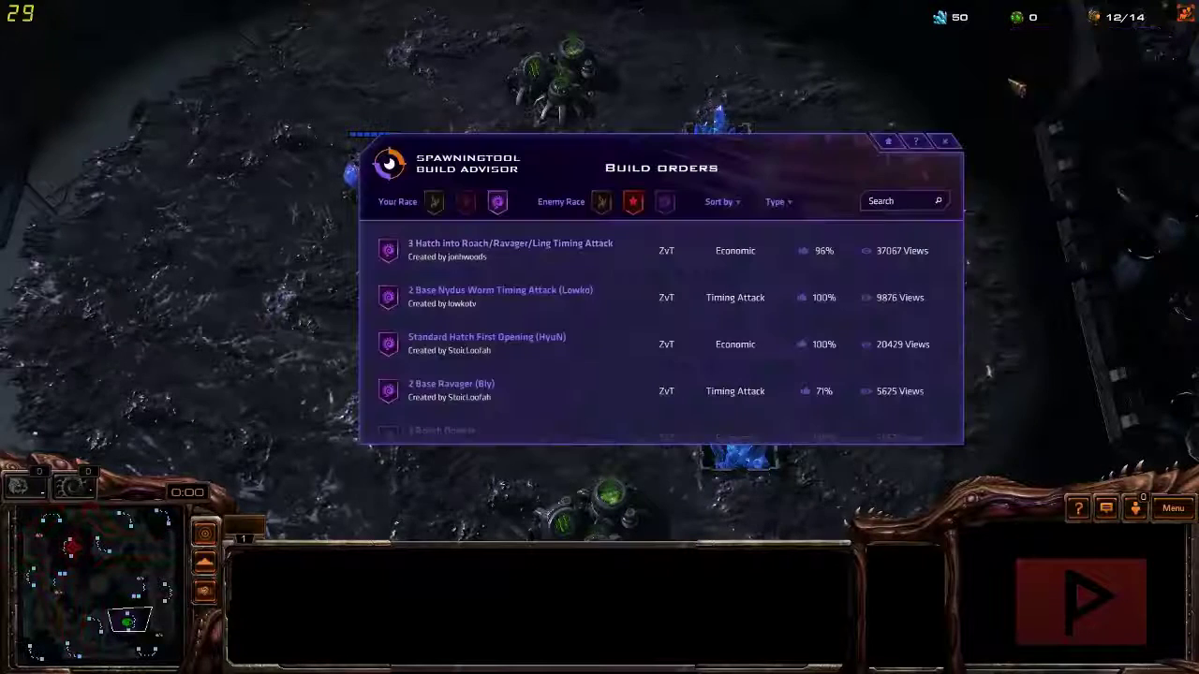
- Switch the advisor to the 2 Bases Nydus build, morph drones, and send the Overlord across the map
left_click(632, 205)
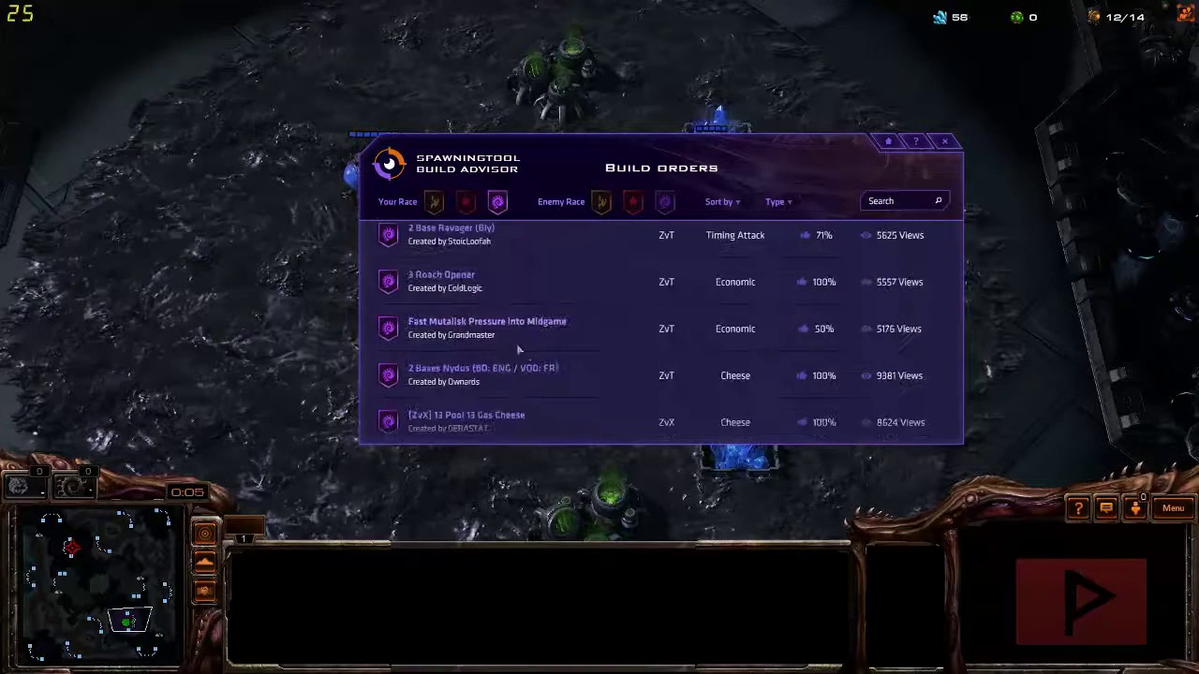
left_click(498, 374)
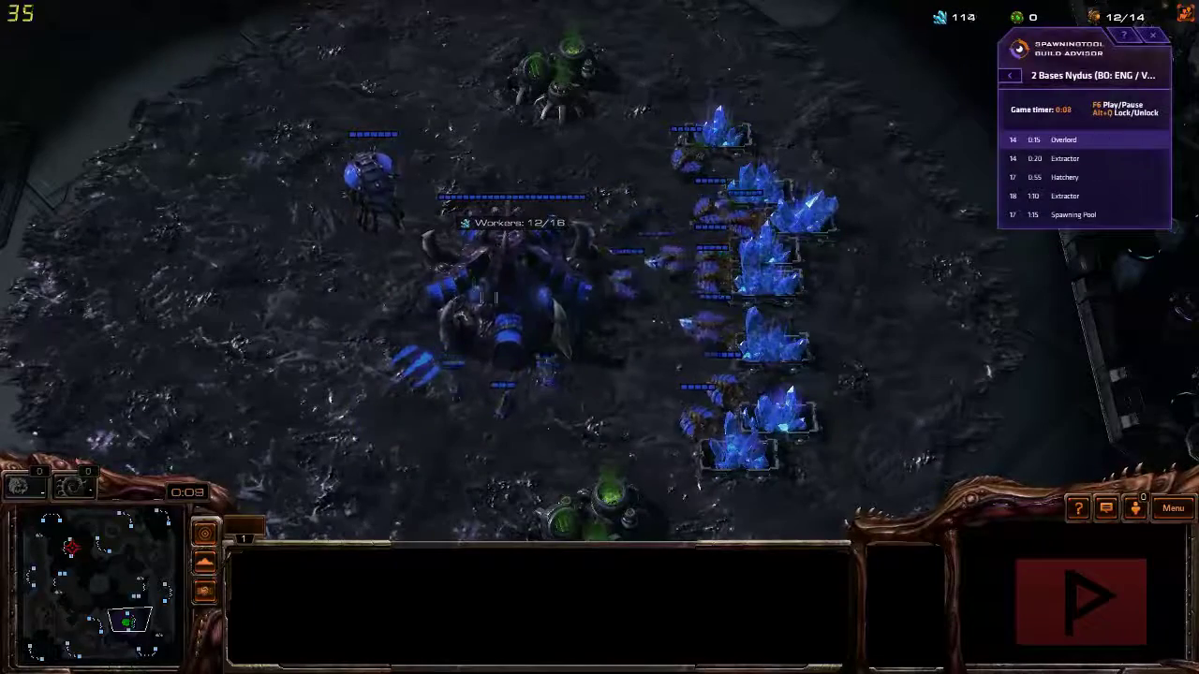
key("BackSpace")
key("s")
key("q")
key("q")
left_click(373, 169)
right_click(275, 257)
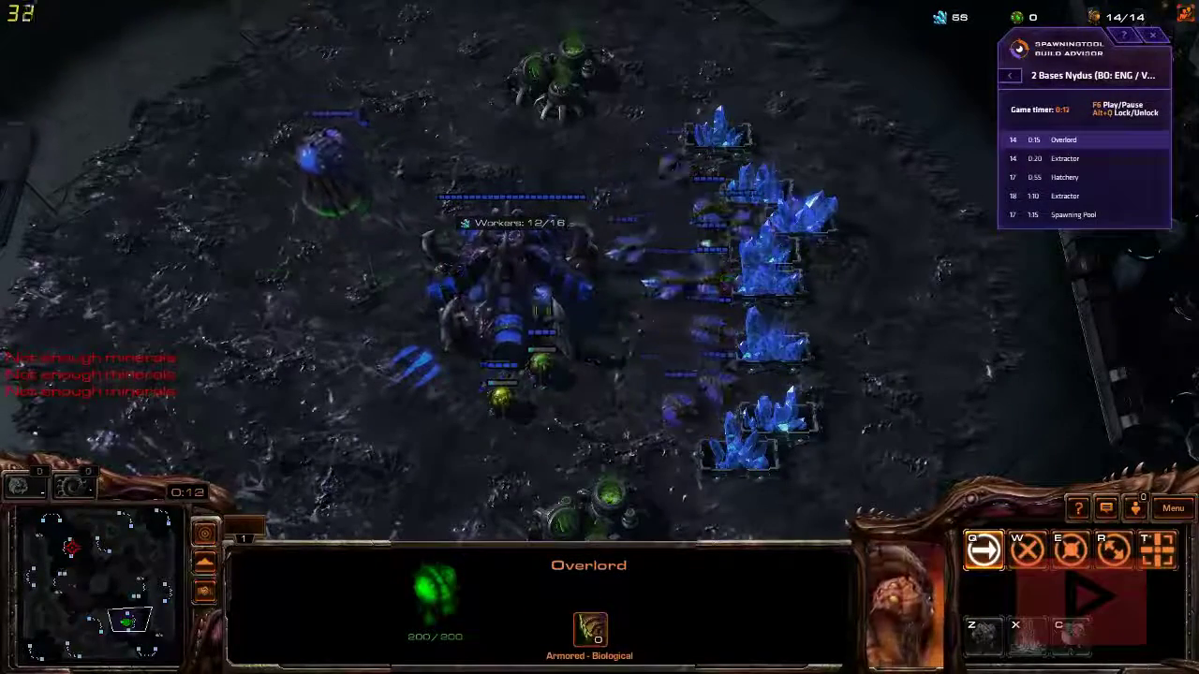